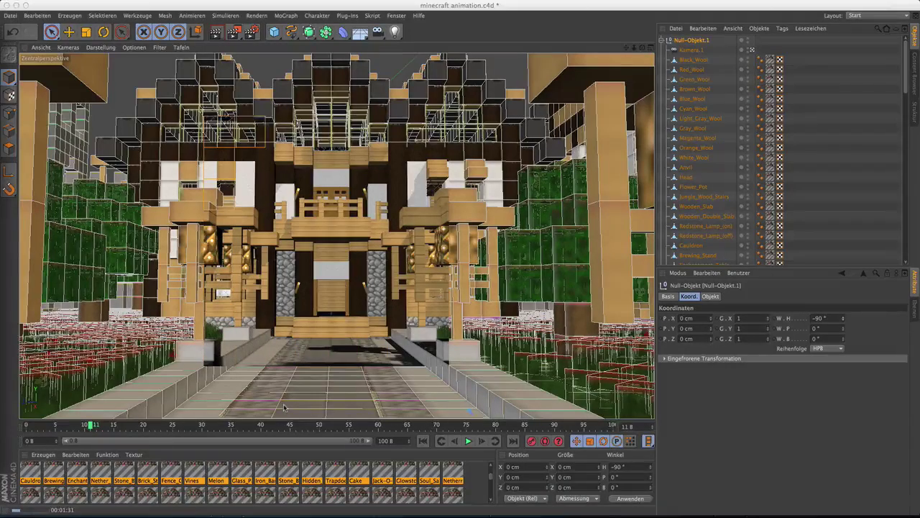
- Set the camera Kamera.1's Y position to 2 cm and paste a copy of it outside the null object
mouse_move(503, 504)
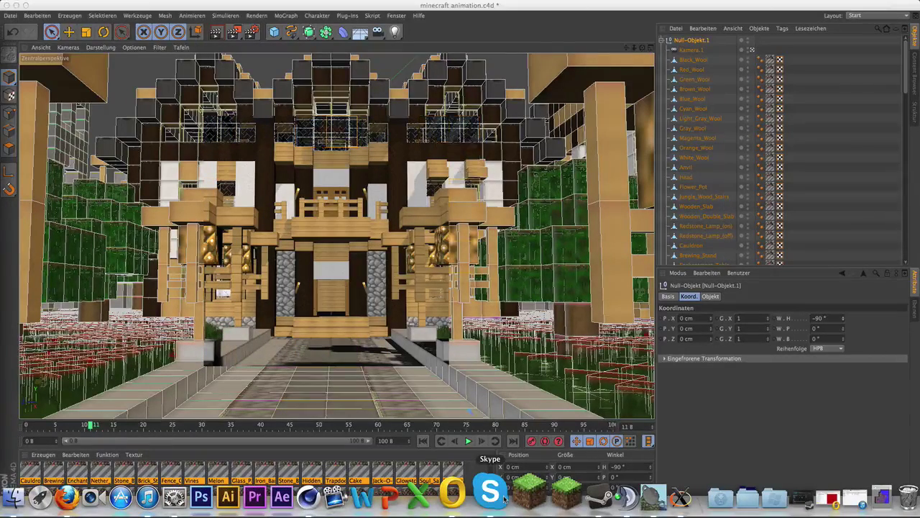
click(740, 7)
click(751, 24)
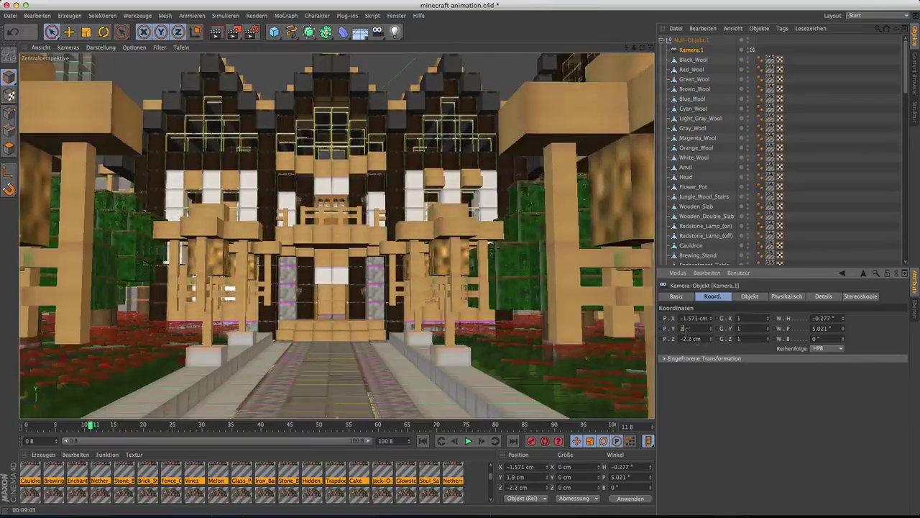
key(super+c)
key(super+v)
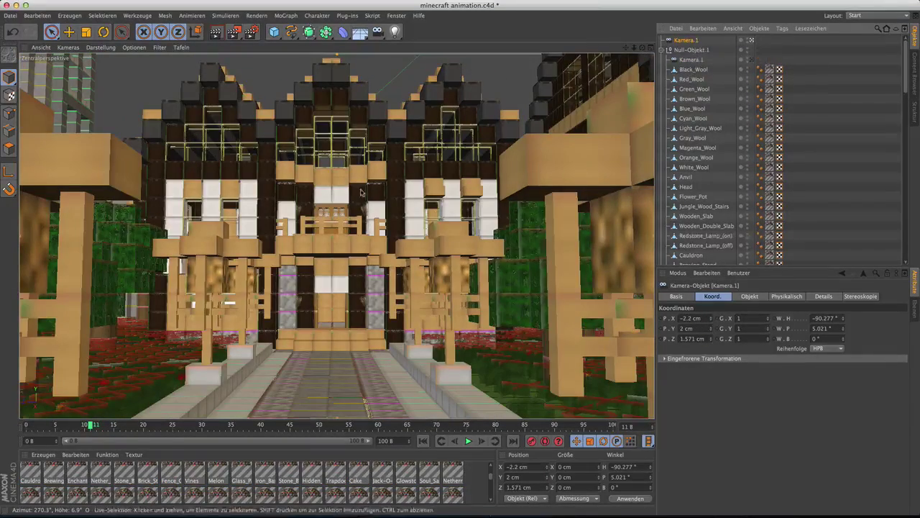
- Bring the Steve rig from the Minecraft Animation folder into the scene and position its null object on the path before the house
key(super+Tab)
double_click(337, 248)
scroll(395, 328, up, 3)
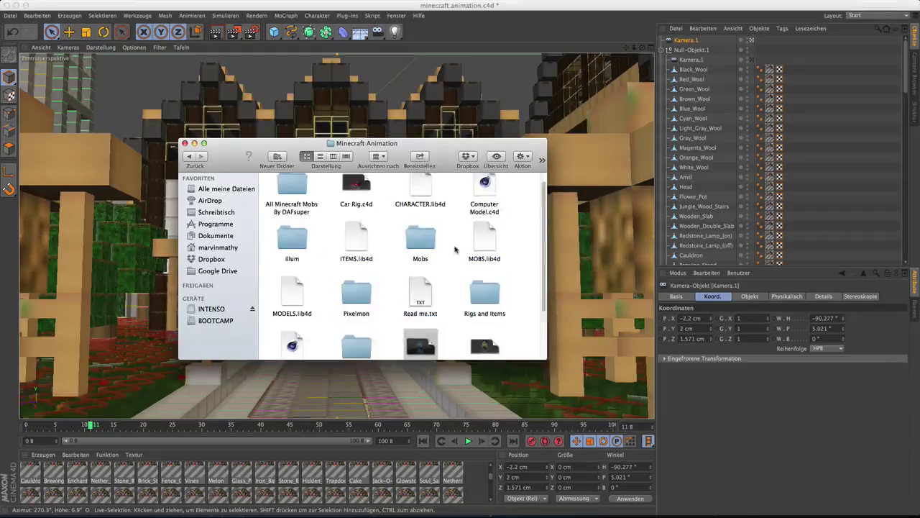
drag(309, 173, 703, 42)
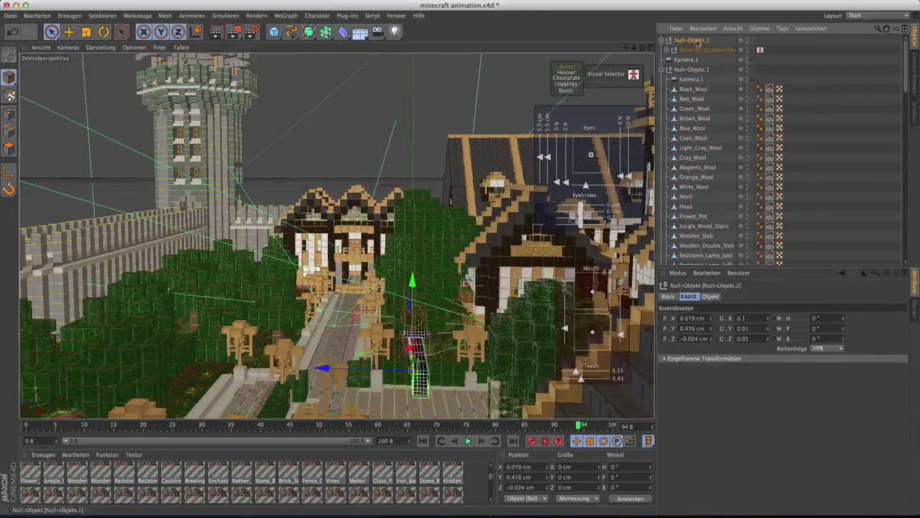
text(6)
key(Return)
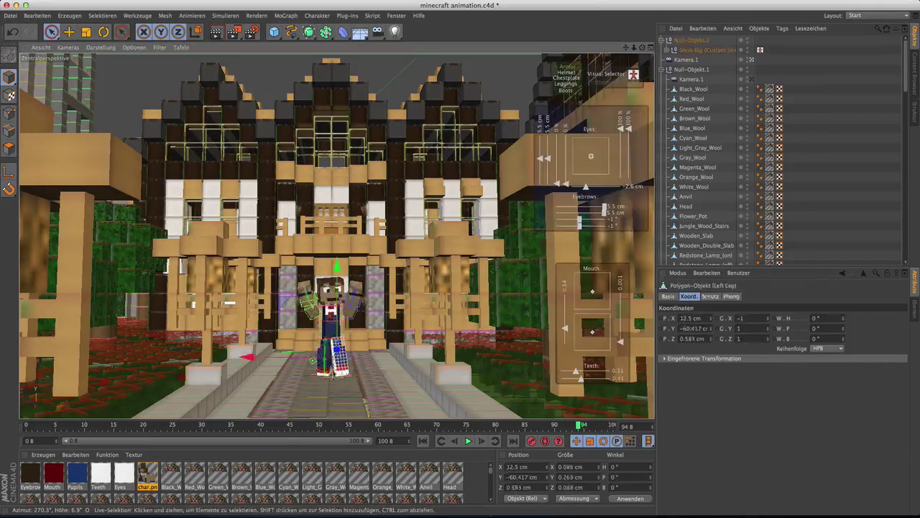
- Add a MoText object in the MineCrafter 2.0 font with a depth of 0.09 and a line height of 0.2 cm
click(389, 75)
click(285, 15)
click(299, 86)
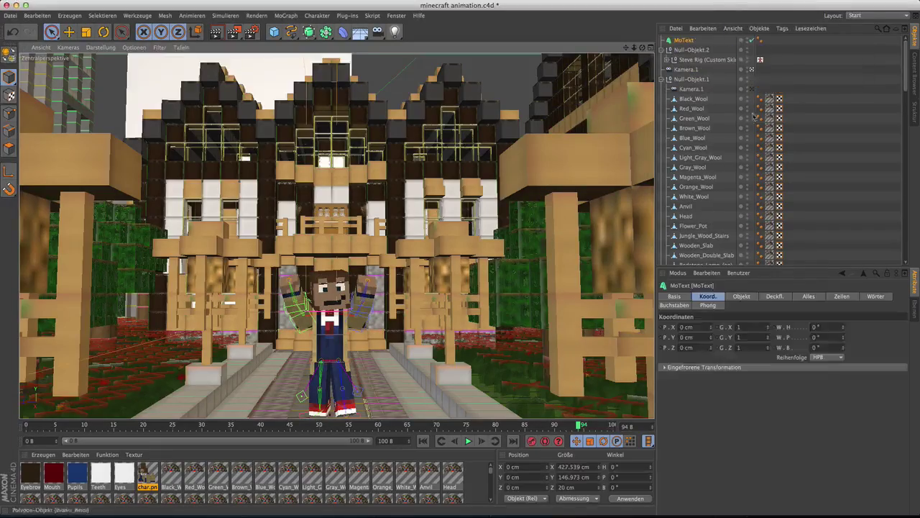
click(741, 296)
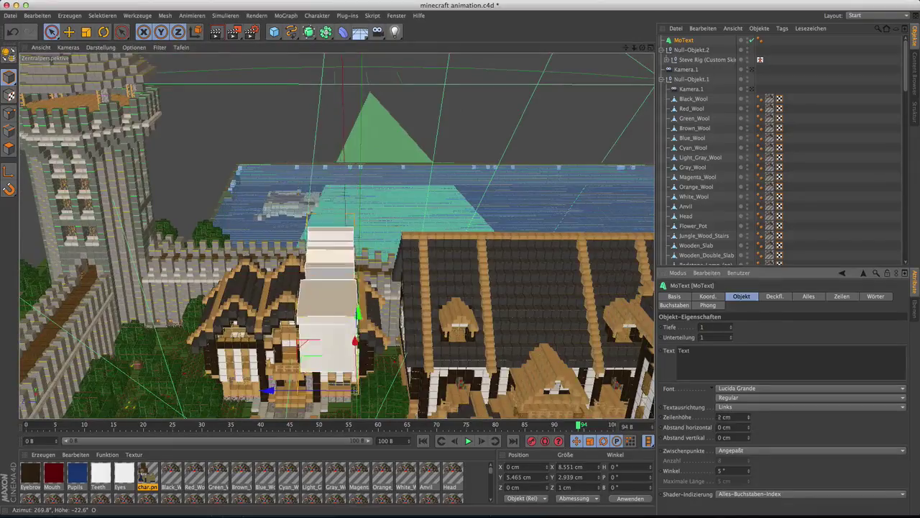
mouse_move(516, 501)
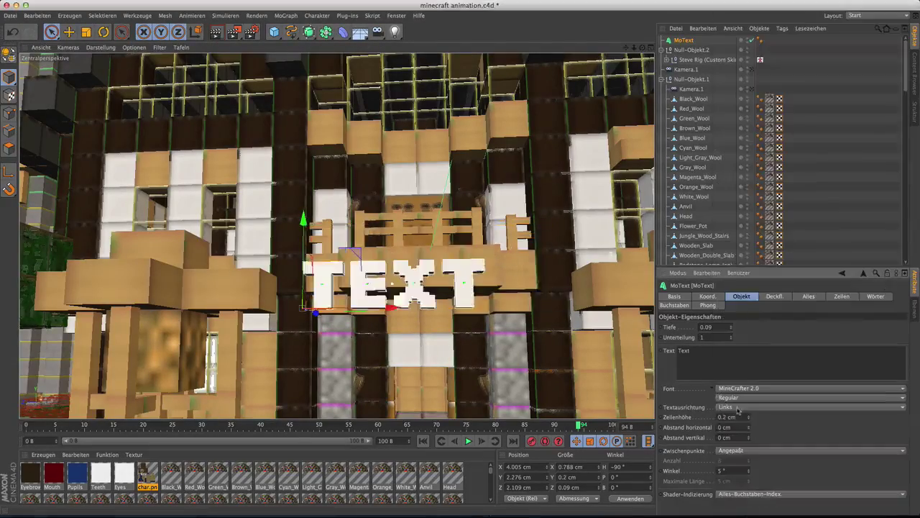
alt+drag(345, 237, 292, 218)
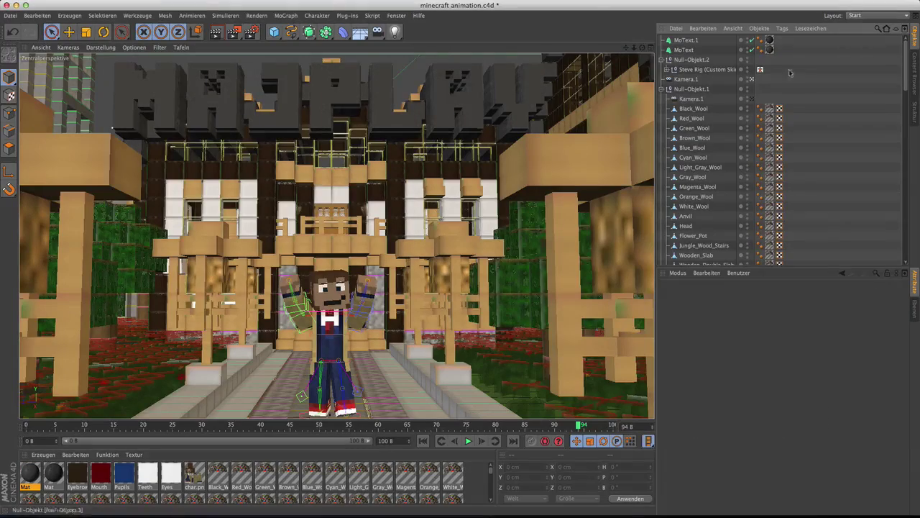
- Set the projection of MoText's texture tag to Fläche-Mapping and render the view
click(769, 50)
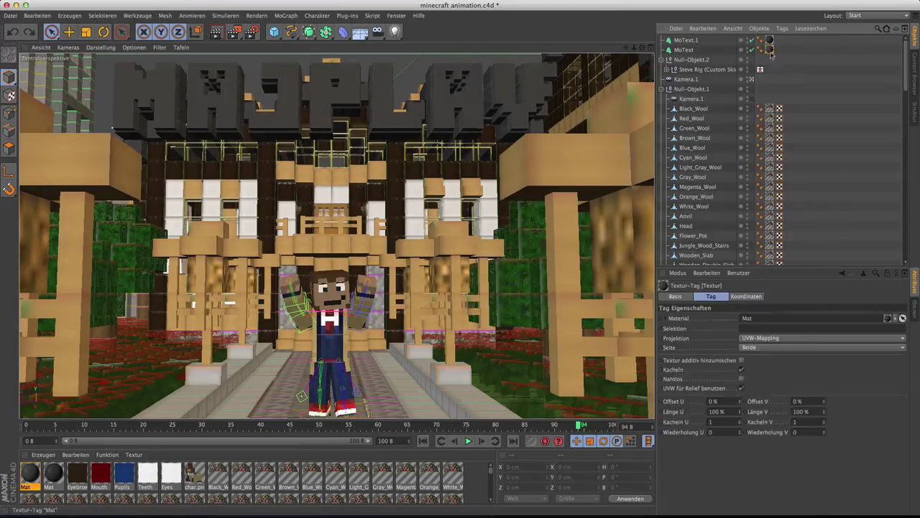
click(215, 31)
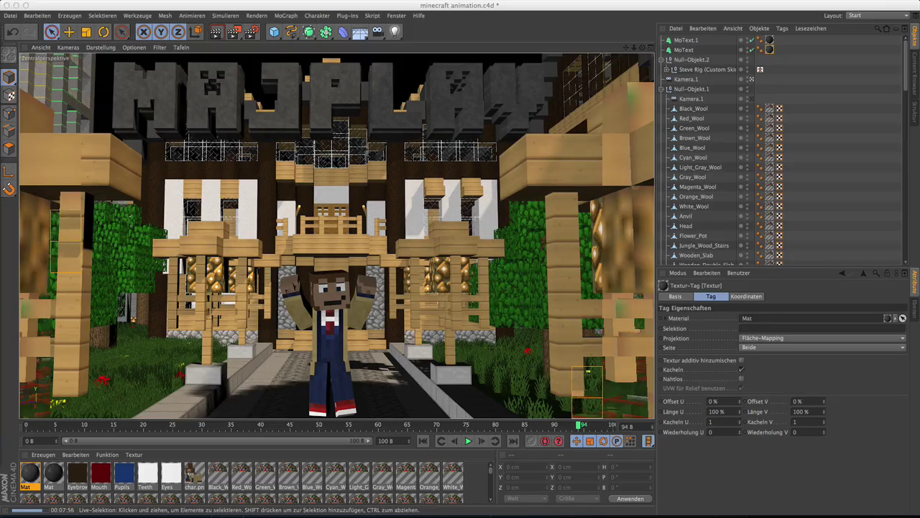
mouse_move(355, 507)
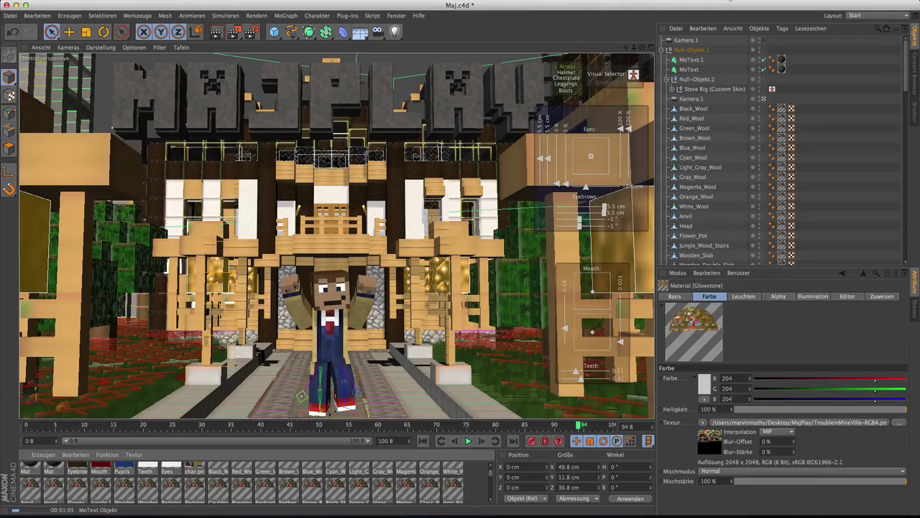
- Open the Glowstone material in the Material Editor and disable its luminance channel (Leuchten), leaving reflection (Spiegelung) off
scroll(144, 486, down, 3)
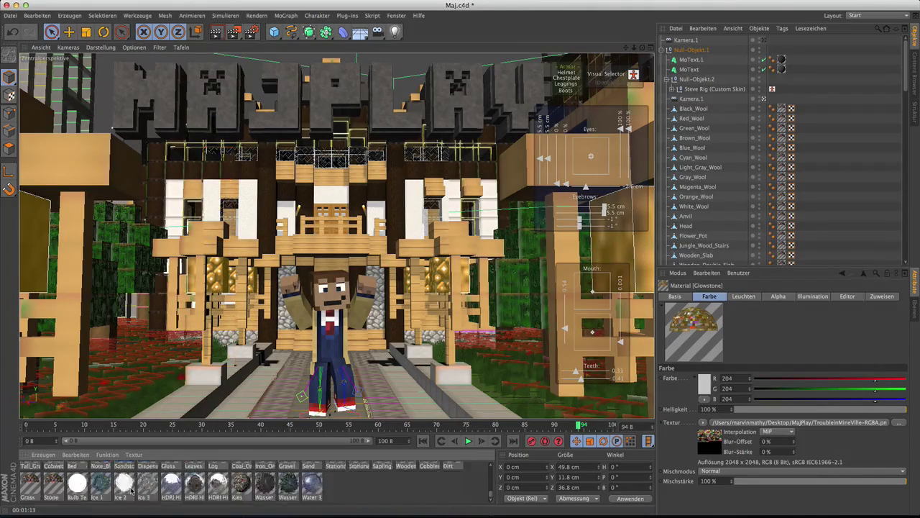
click(147, 476)
double_click(147, 464)
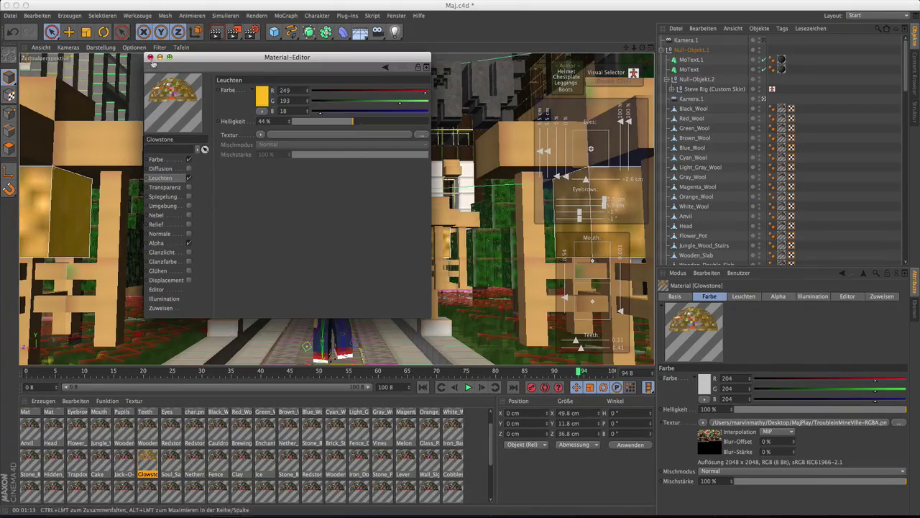
click(189, 197)
click(189, 196)
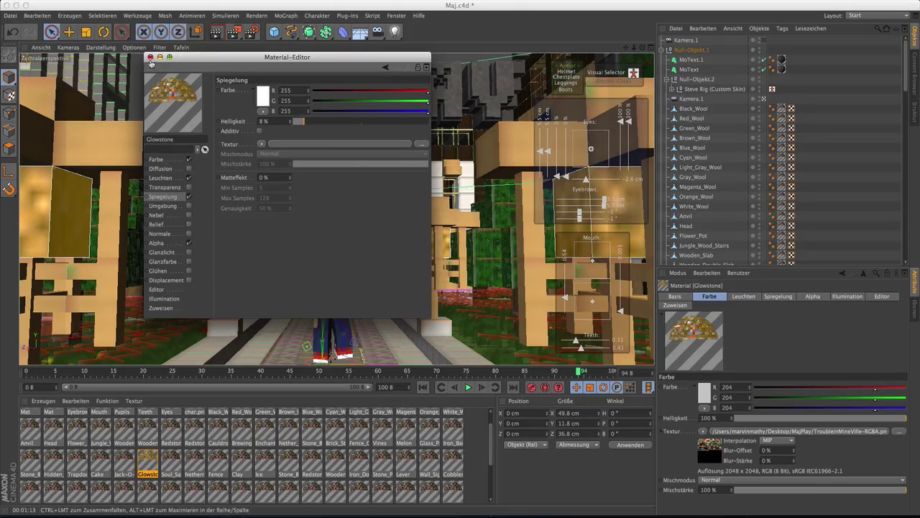
click(189, 177)
- Enable the Glowstone material's glow (Glühen) with a pale yellow colour instead of the material colour and about 58 % brightness
click(189, 271)
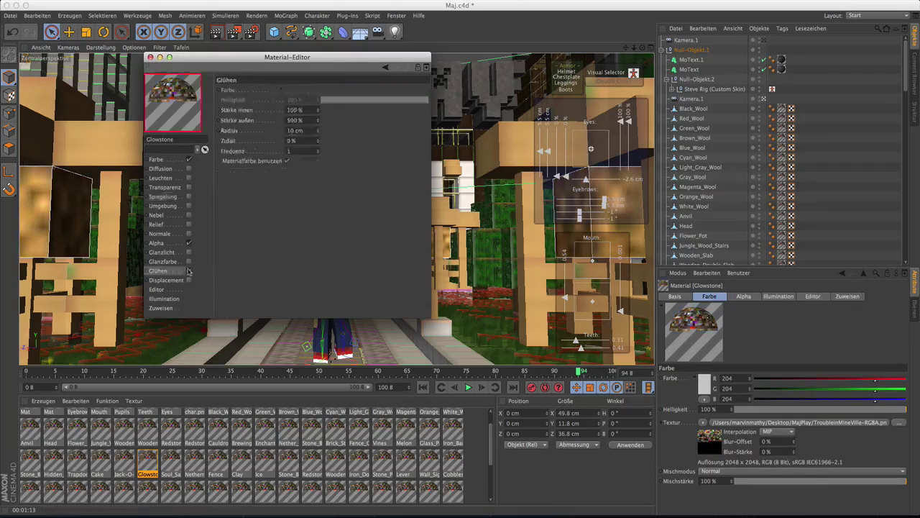
click(288, 161)
click(293, 91)
click(284, 62)
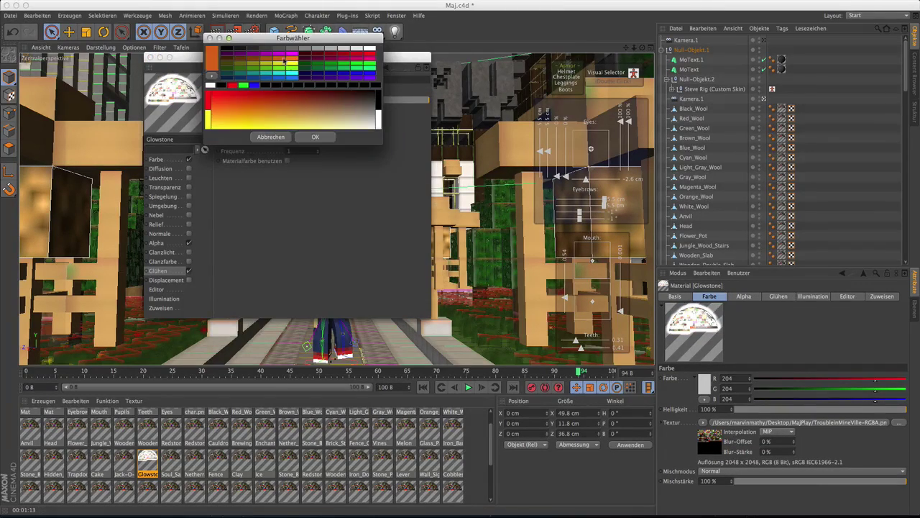
click(230, 121)
click(315, 137)
click(379, 102)
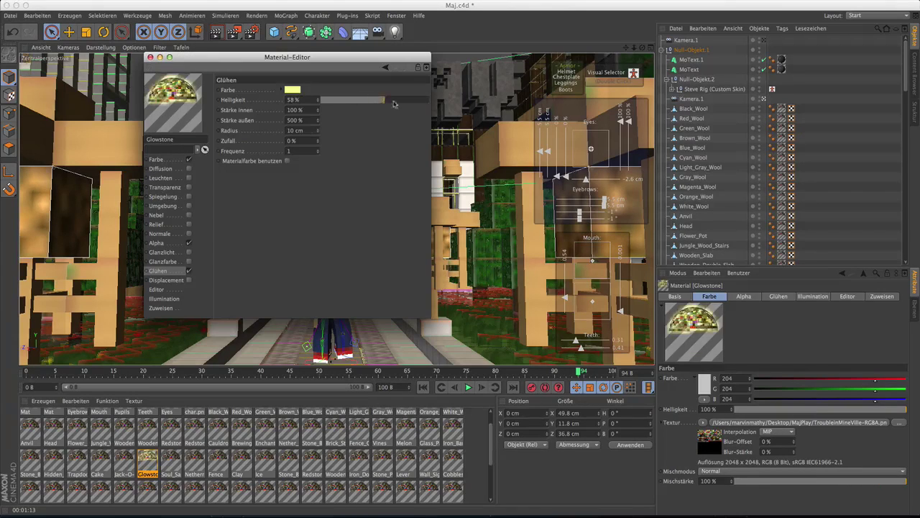
click(149, 57)
- Open the rendered image Maj.png in Photoshop
mouse_move(140, 513)
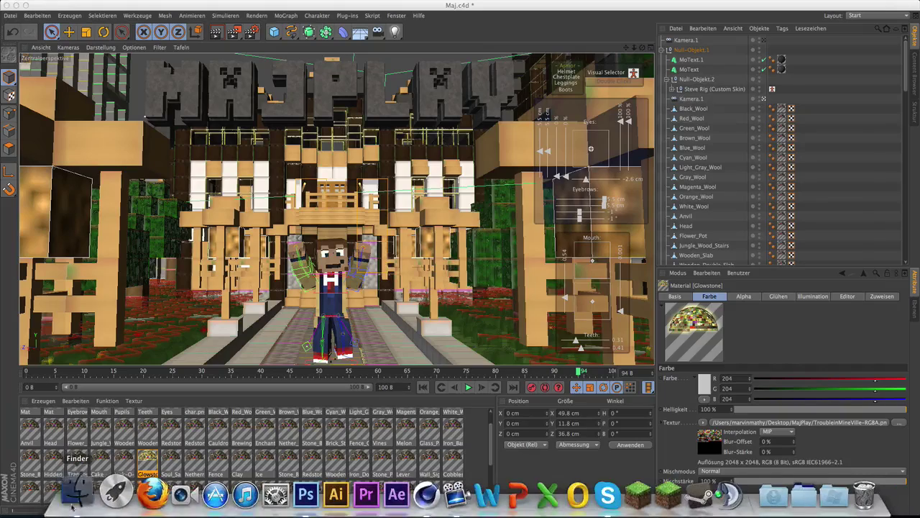
click(44, 494)
click(719, 5)
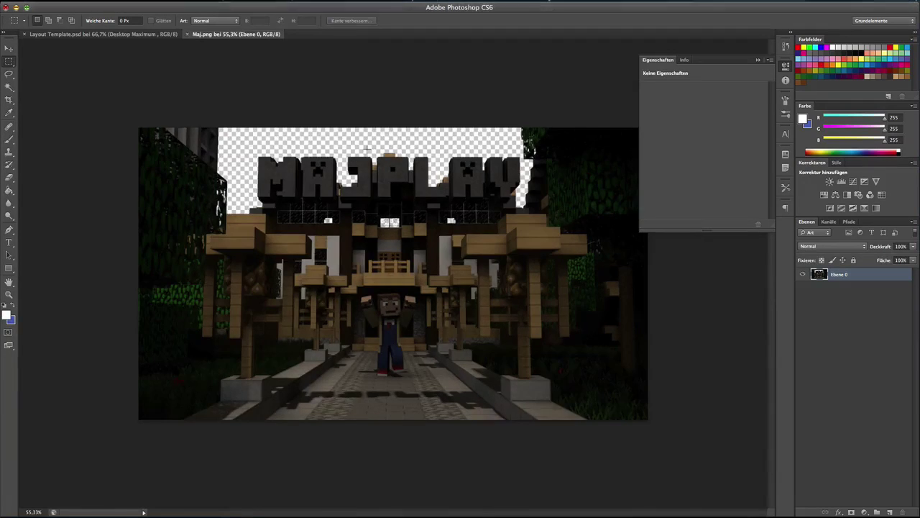
- Brighten the render with an exposure adjustment layer (Belichtung), adjusting its exposure and gamma correction
alt+scroll(352, 195, down, 1)
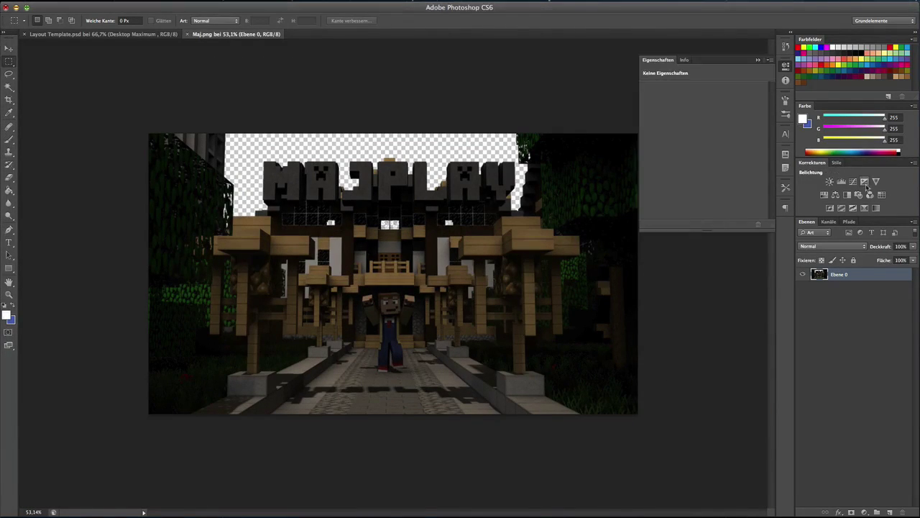
drag(704, 113, 712, 113)
mouse_move(704, 151)
mouse_down()
mouse_move(714, 154)
mouse_move(697, 153)
mouse_move(704, 142)
mouse_move(687, 155)
mouse_move(694, 155)
mouse_up()
key(super+0)
- Give layer Ebene 0 a white colour overlay in the Ineinanderkopieren blend mode at reduced opacity
click(855, 287)
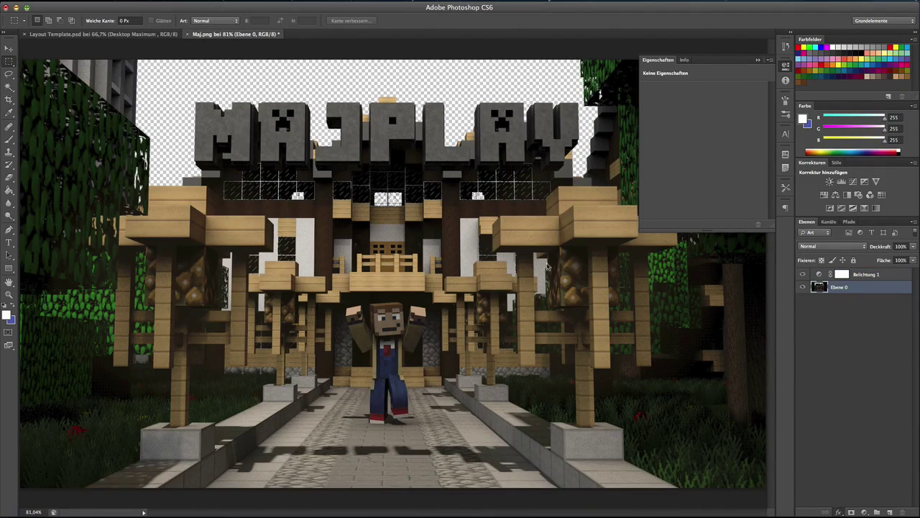
click(838, 512)
click(745, 280)
click(431, 153)
click(704, 281)
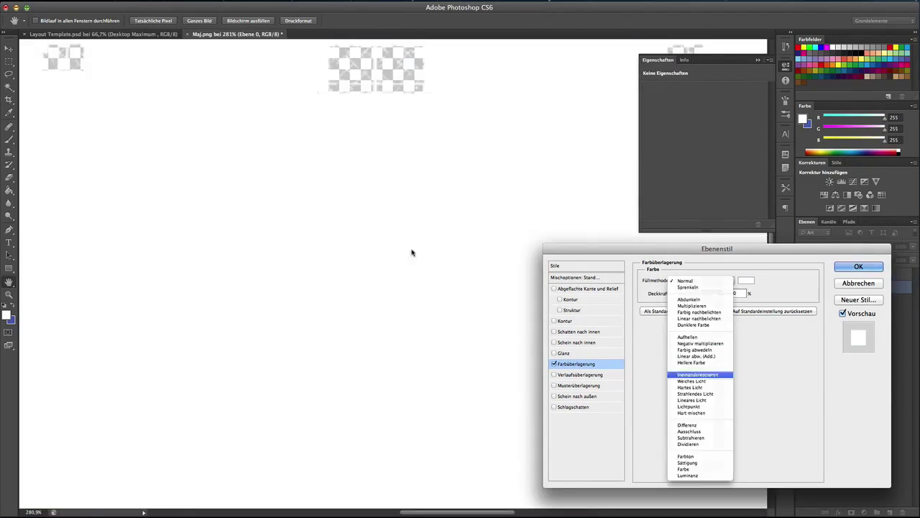
click(704, 376)
drag(720, 293, 691, 295)
key(Return)
- Place the sky image 1376219_35772898 from the Clouds & Skies folder and move its layer below Ebene 0
click(165, 499)
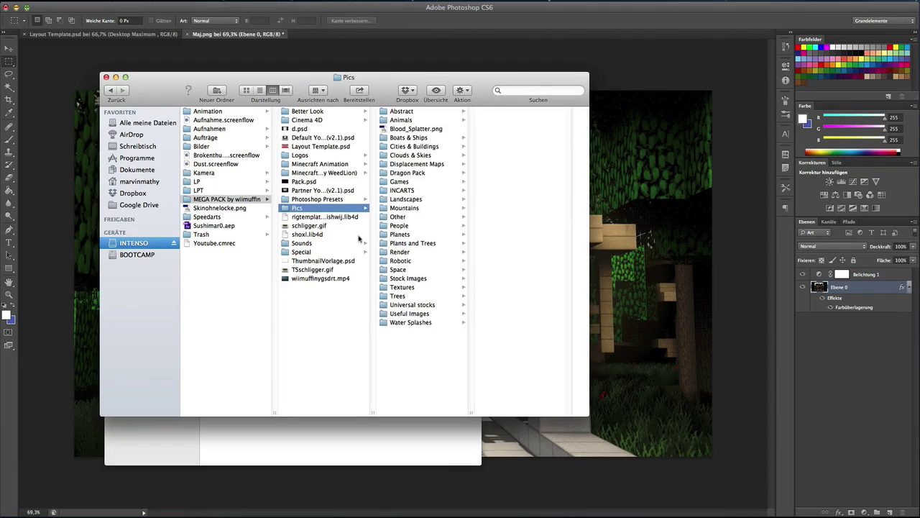
click(404, 207)
click(404, 154)
click(438, 138)
drag(438, 138, 661, 288)
key(Return)
drag(852, 287, 862, 337)
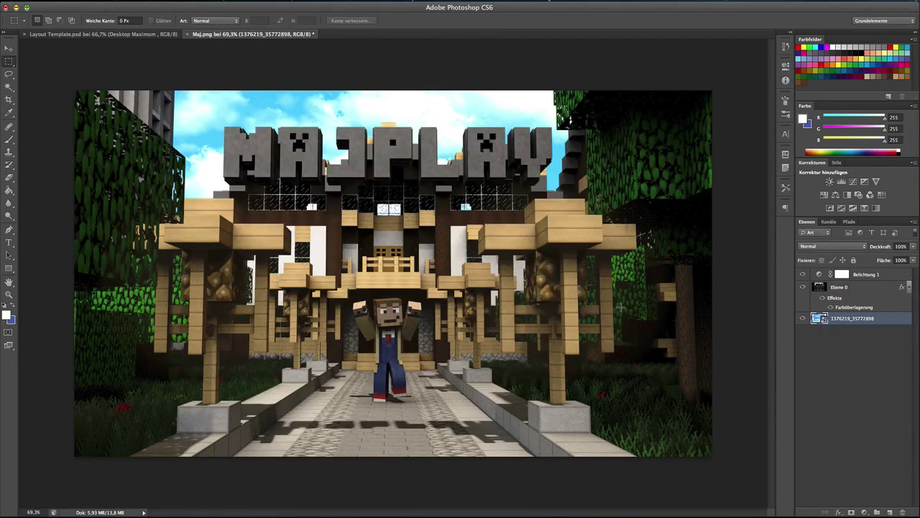
- Add a black colour overlay to the sky image layer
scroll(457, 292, up, 1)
click(839, 512)
click(863, 482)
click(576, 364)
click(746, 280)
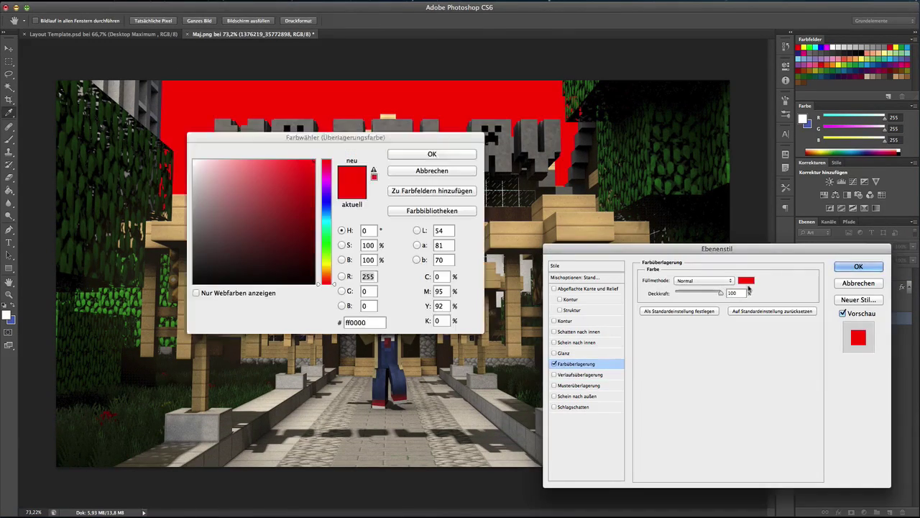
click(208, 284)
click(436, 98)
- Set the sky layer's colour overlay to the Farbe blend mode at about 45 % opacity
click(703, 280)
click(690, 476)
drag(721, 292, 688, 292)
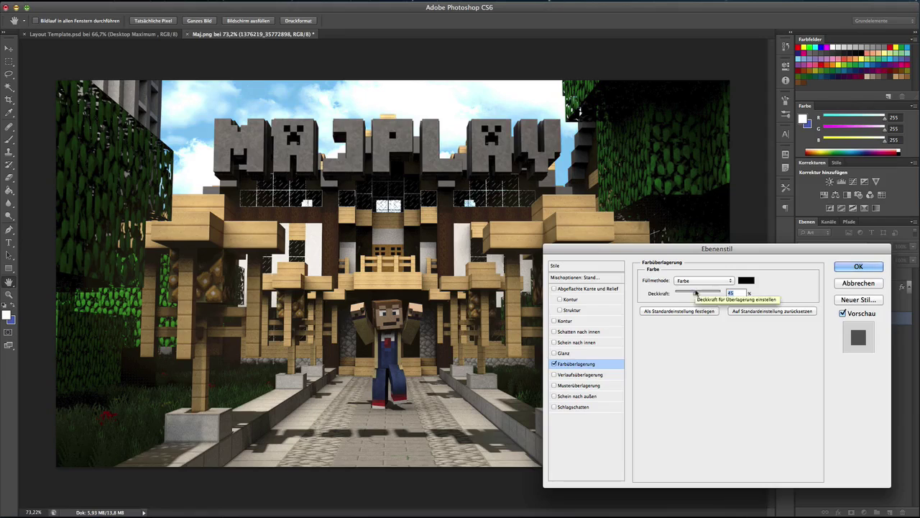
key(Return)
key(m)
scroll(388, 178, up, 1)
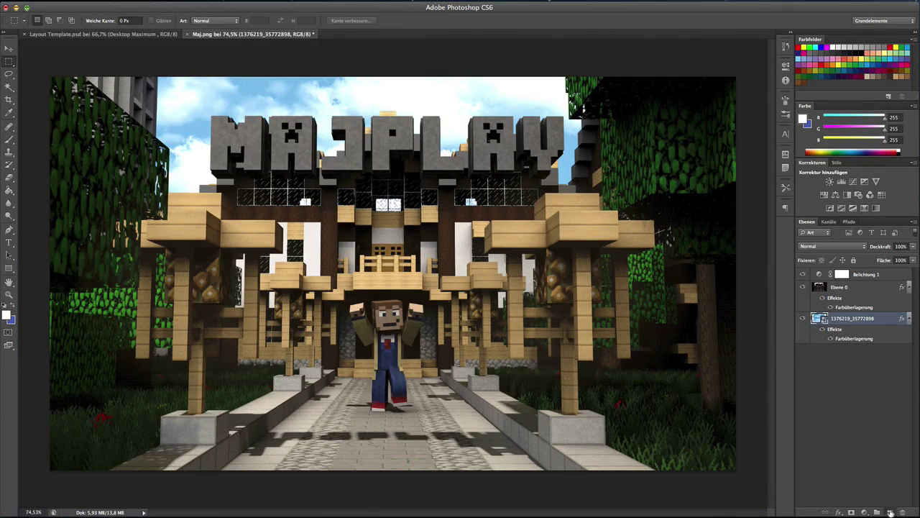
- Create a new layer and set up a soft black brush of 500 px with 0% hardness
click(890, 512)
key(b)
click(7, 314)
click(405, 154)
click(47, 22)
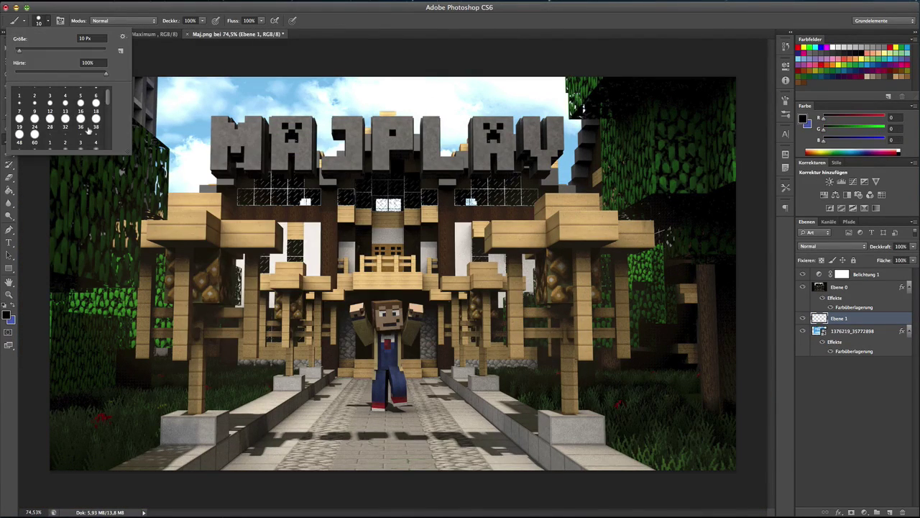
scroll(86, 133, down, 3)
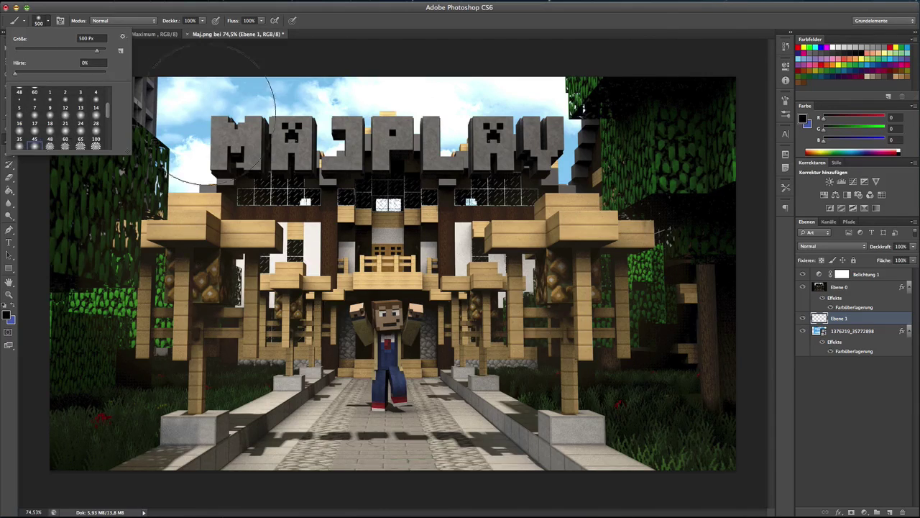
- Paint black along the image's upper and side edges on Ebene 1 and move that layer above Ebene 0
scroll(161, 453, down, 3)
drag(849, 318, 855, 291)
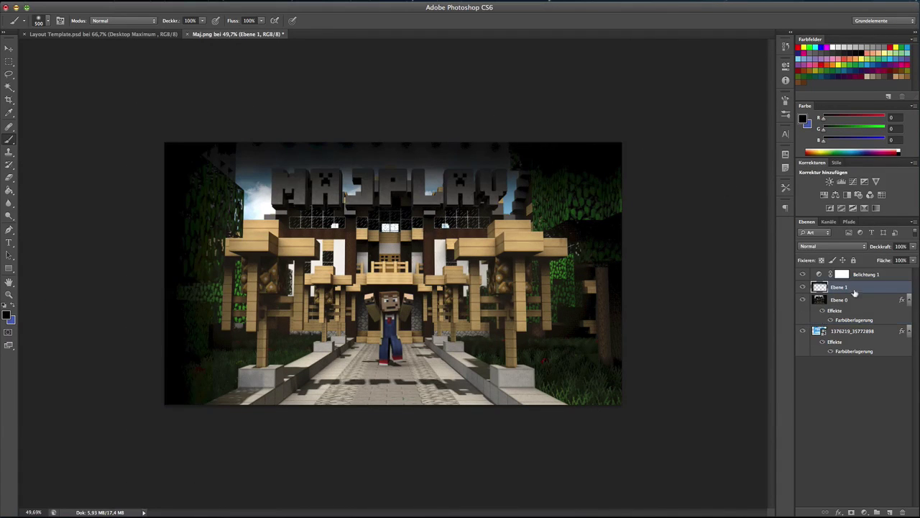
- Duplicate the black edge shading layer, mirror the copy both horizontally and vertically, and merge it with the original
key(ctrl+j)
key(ctrl+t)
drag(640, 417, 147, 130)
key(Return)
key(ctrl+e)
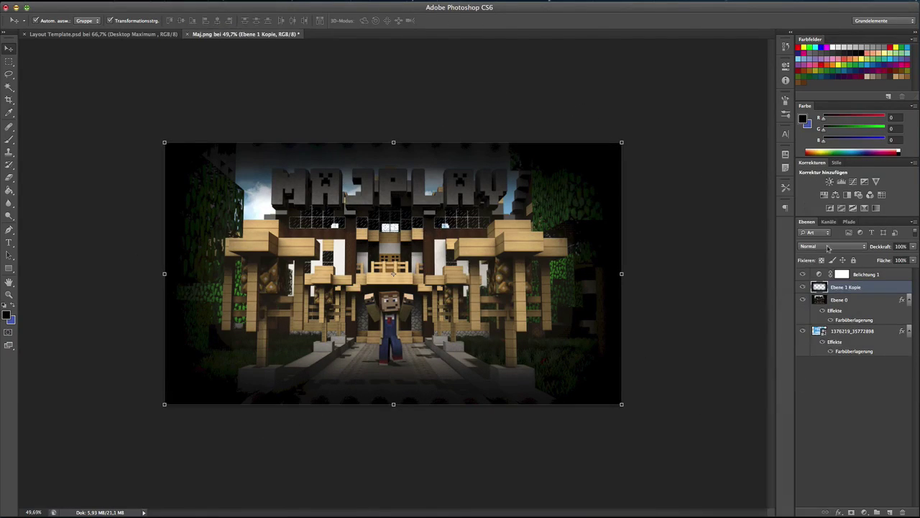
- Lower the opacity of the merged edge shading layer to soften the vignette
click(912, 246)
drag(911, 257, 883, 261)
alt+scroll(480, 259, up, 3)
alt+scroll(392, 274, down, 5)
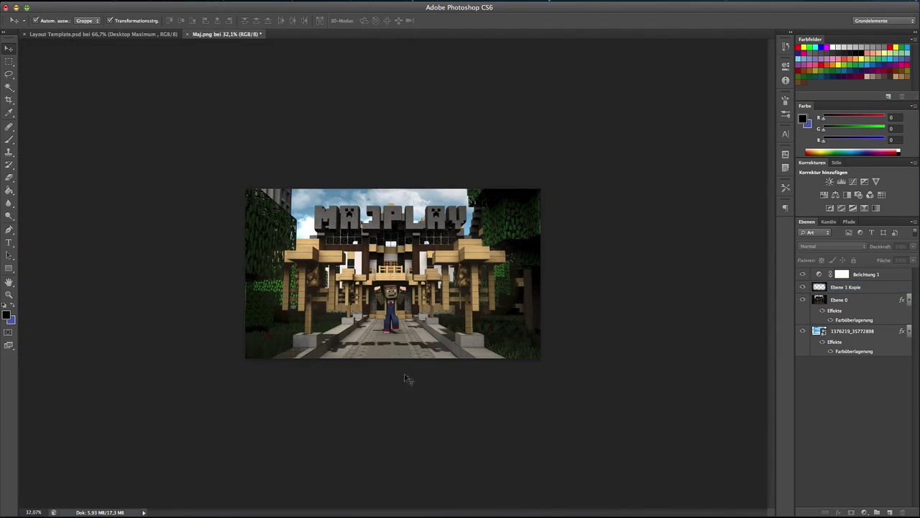
click(228, 284)
alt+scroll(460, 295, up, 5)
alt+scroll(694, 303, down, 2)
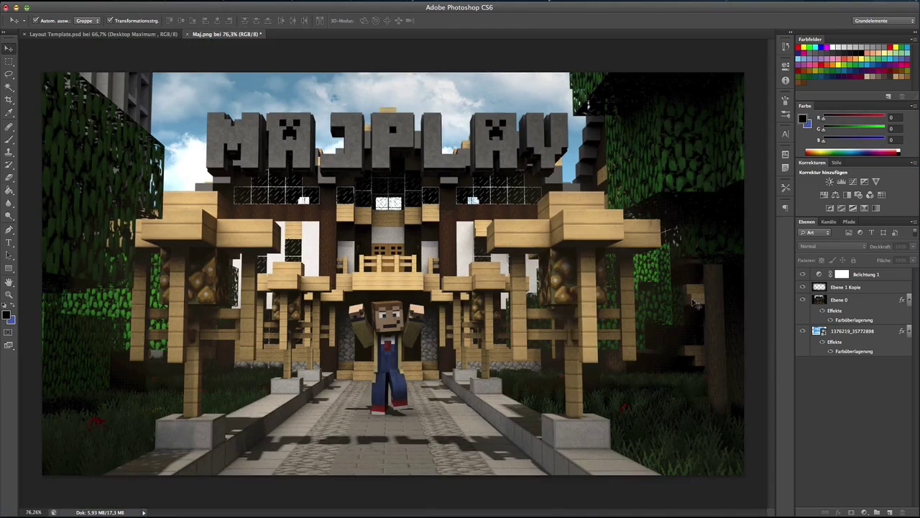
- Duplicate layer Ebene 0
click(854, 305)
right_click(841, 301)
click(734, 205)
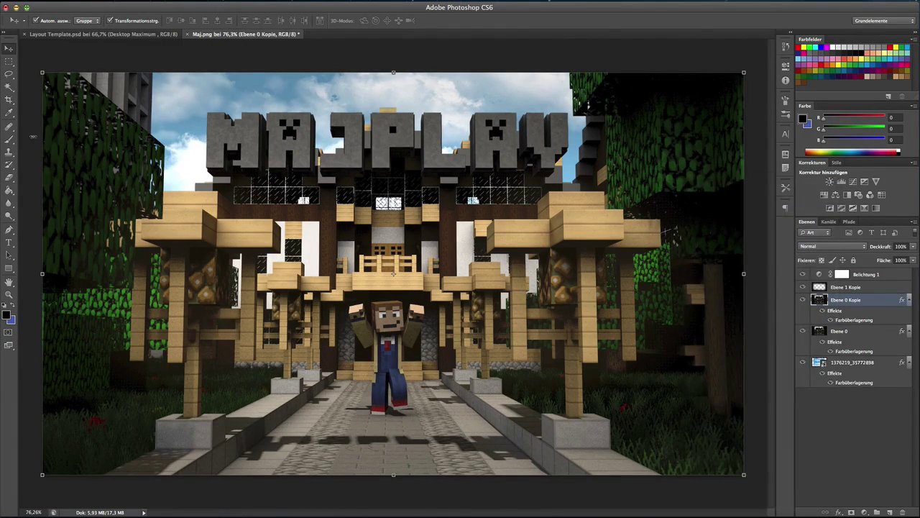
- Blur the Ebene 0 copy with the Objektivunschärfe filter at a radius of 13
key(b)
click(270, 1)
mouse_move(324, 174)
click(440, 266)
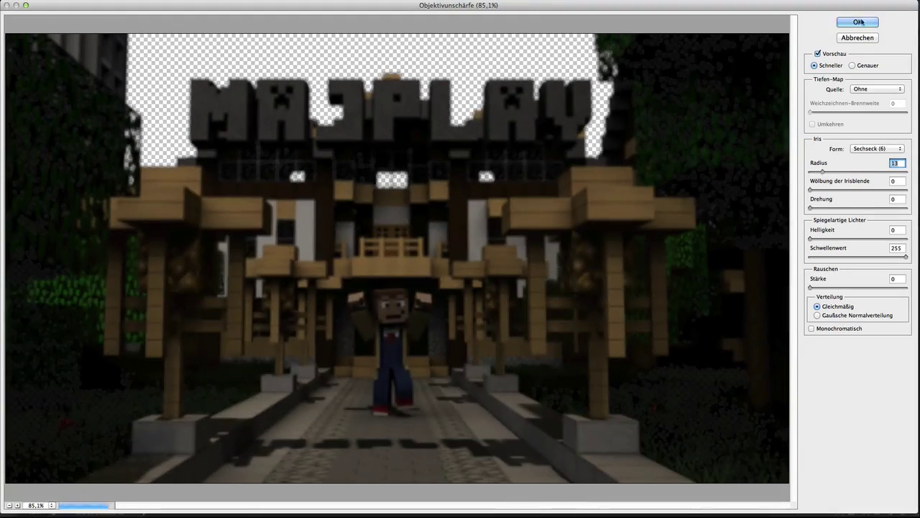
key(Return)
- Add a layer mask to the blurred Ebene 0 copy and set the brush size to 121 px
click(46, 20)
text(121)
key(Return)
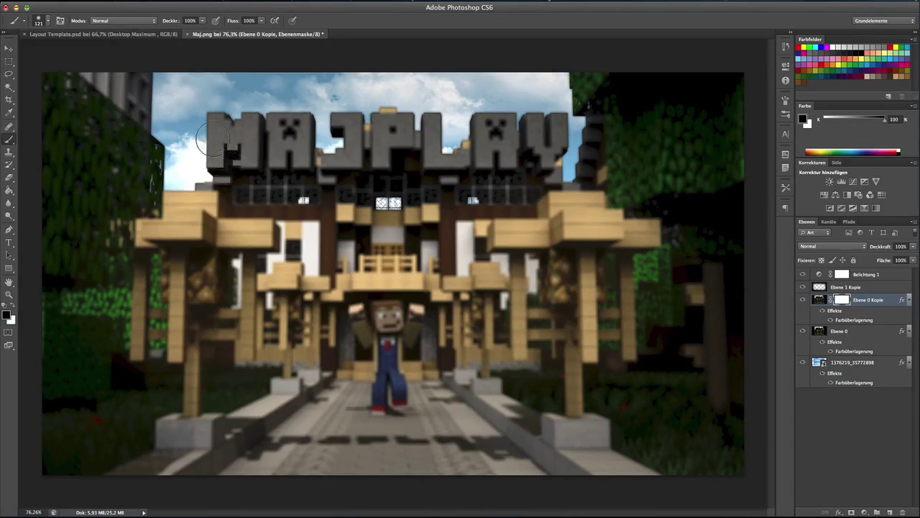